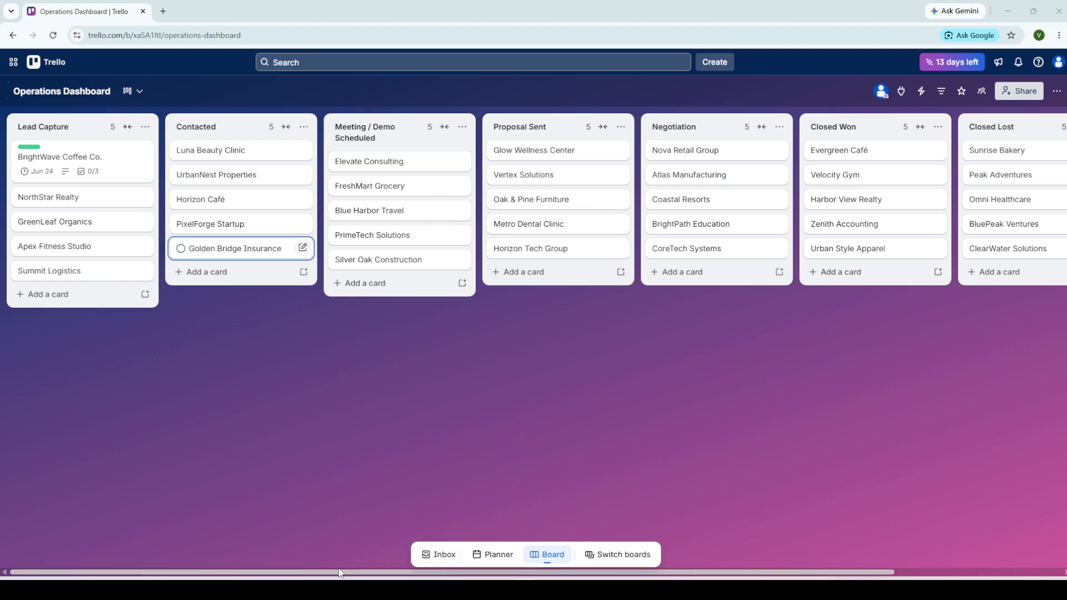
- Switch the Operations Dashboard board from the list layout to the Dashboard view
drag(340, 572, 310, 564)
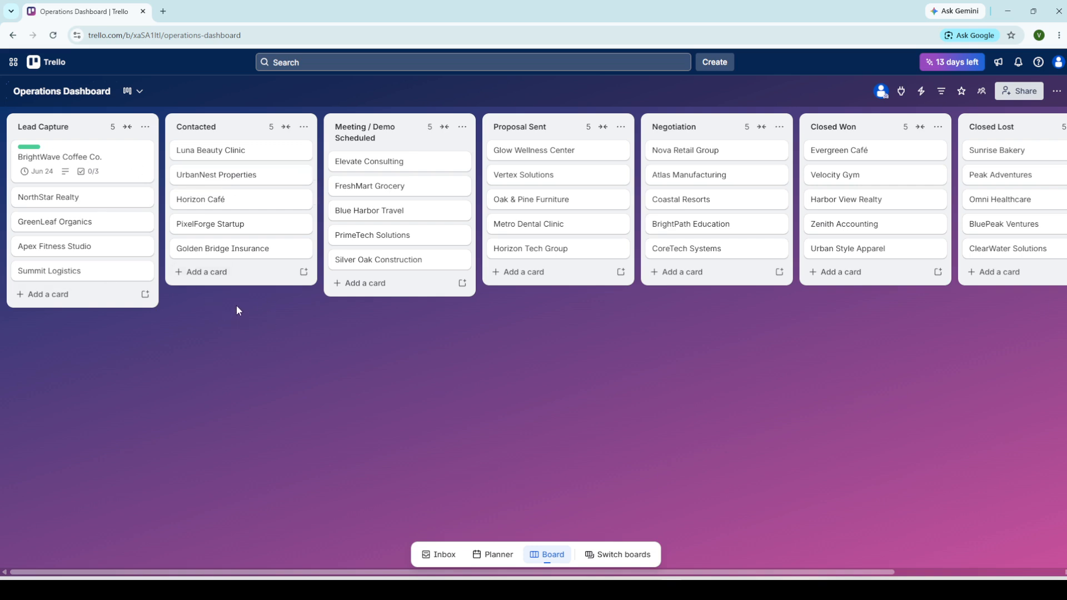
click(133, 93)
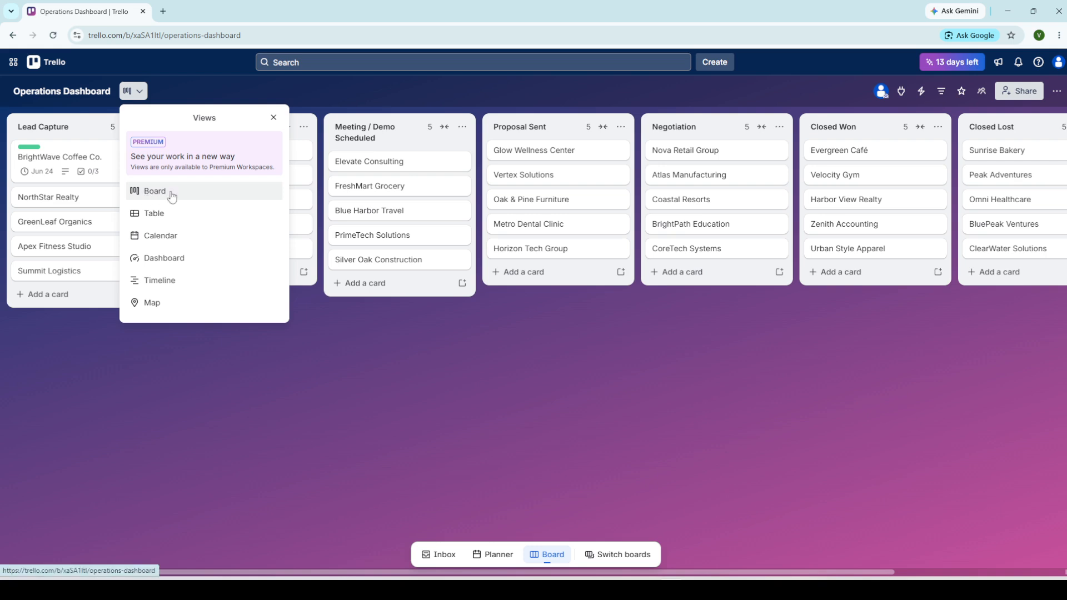
click(162, 263)
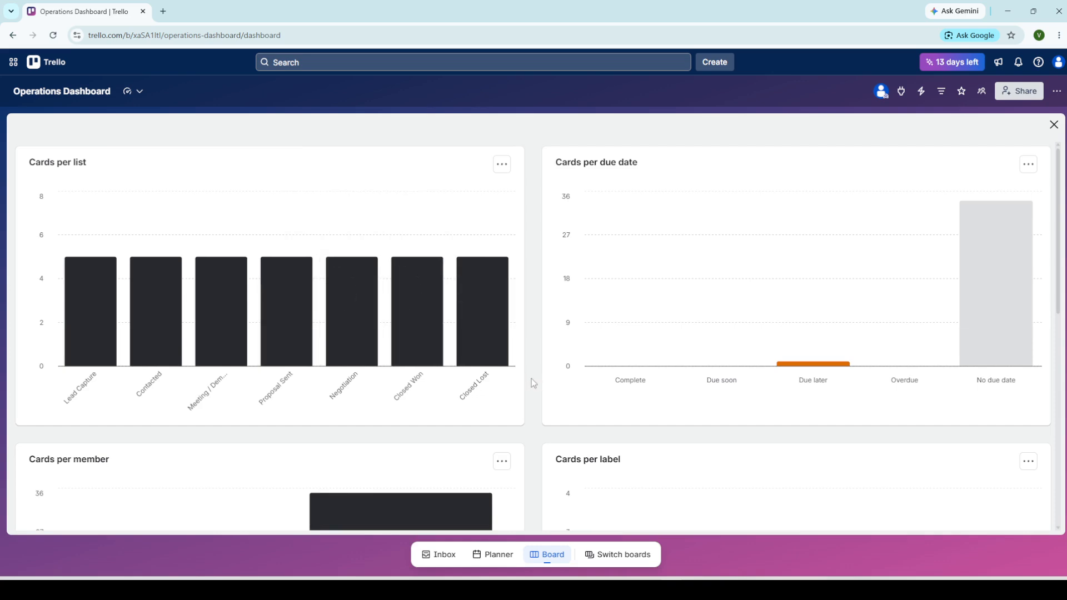
- Examine the dashboard charts for cards per list, due date, member and label, including the card counts of individual bars
scroll(531, 379, down, 8)
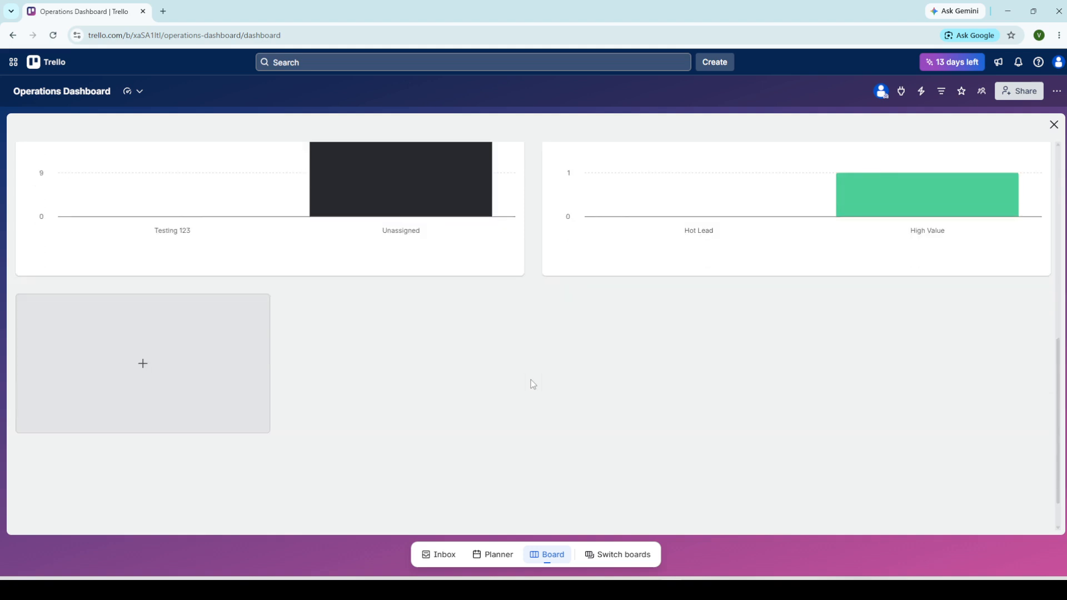
scroll(531, 379, up, 8)
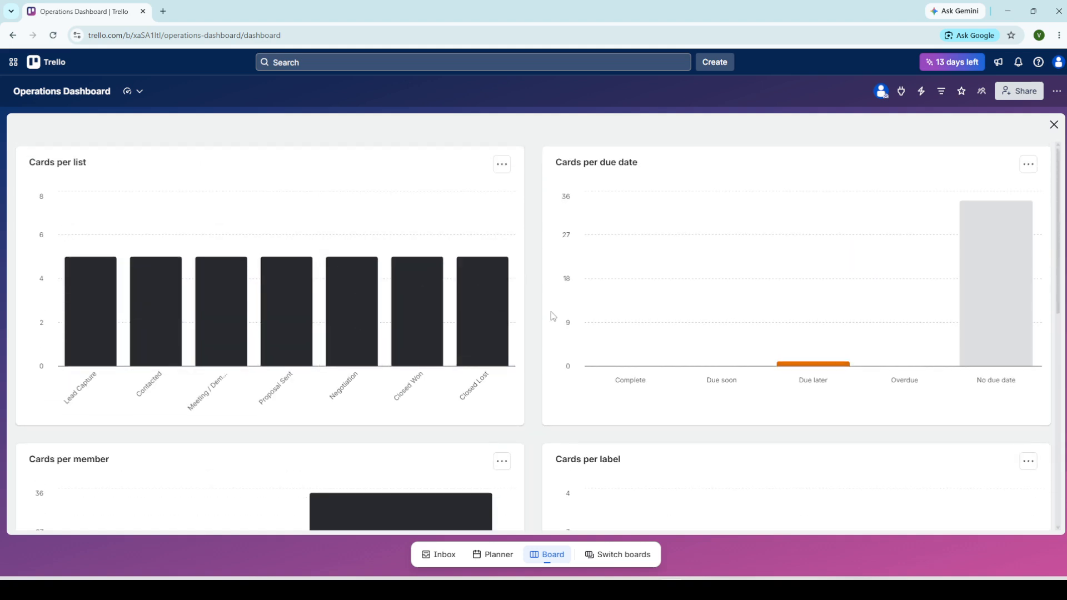
scroll(559, 339, down, 8)
scroll(560, 356, up, 3)
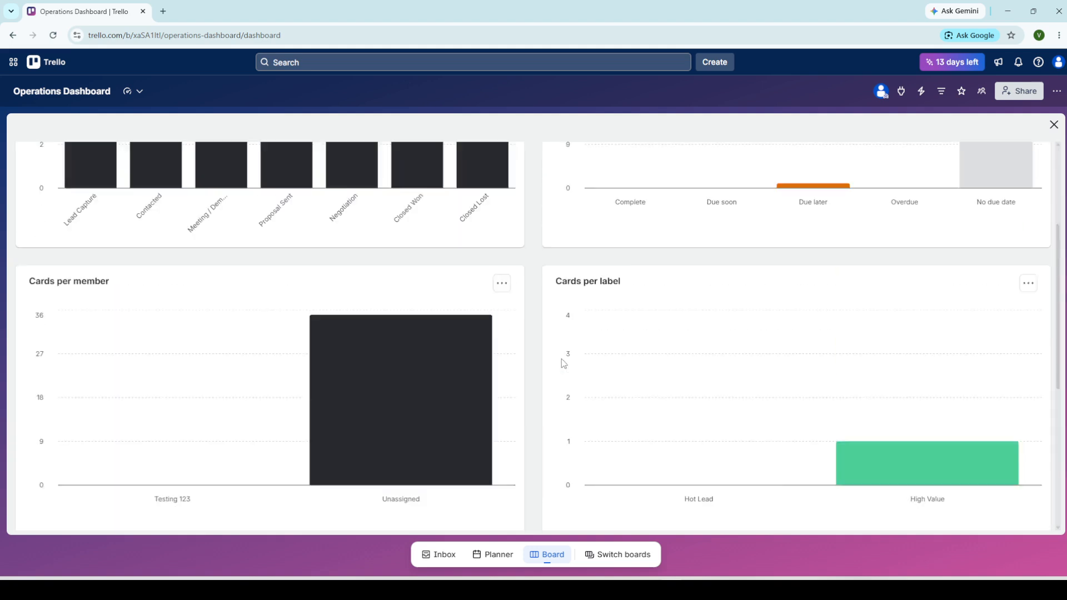
scroll(564, 363, up, 3)
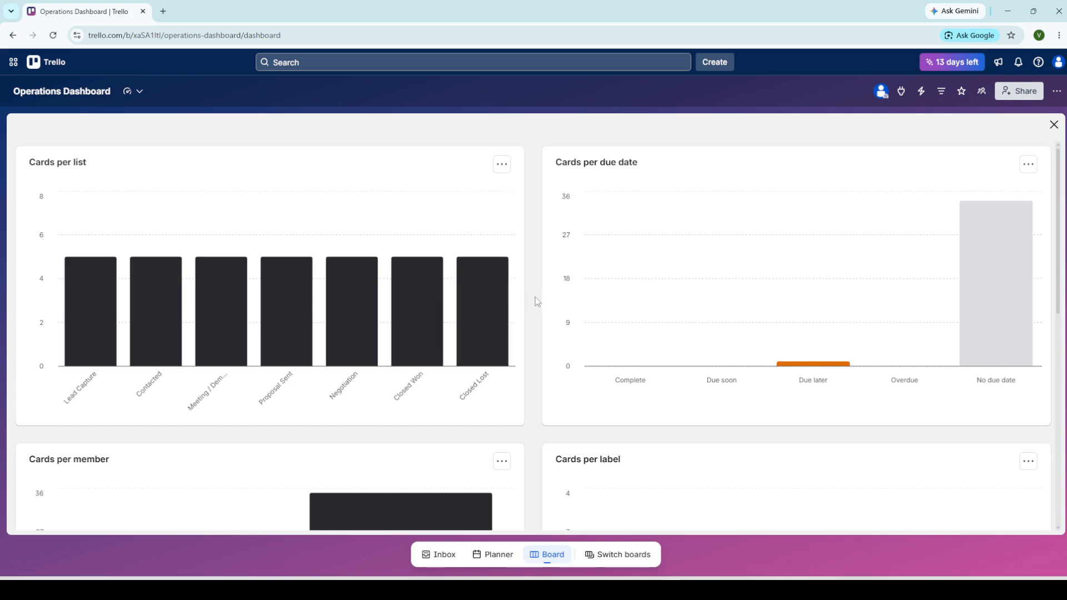
mouse_move(232, 221)
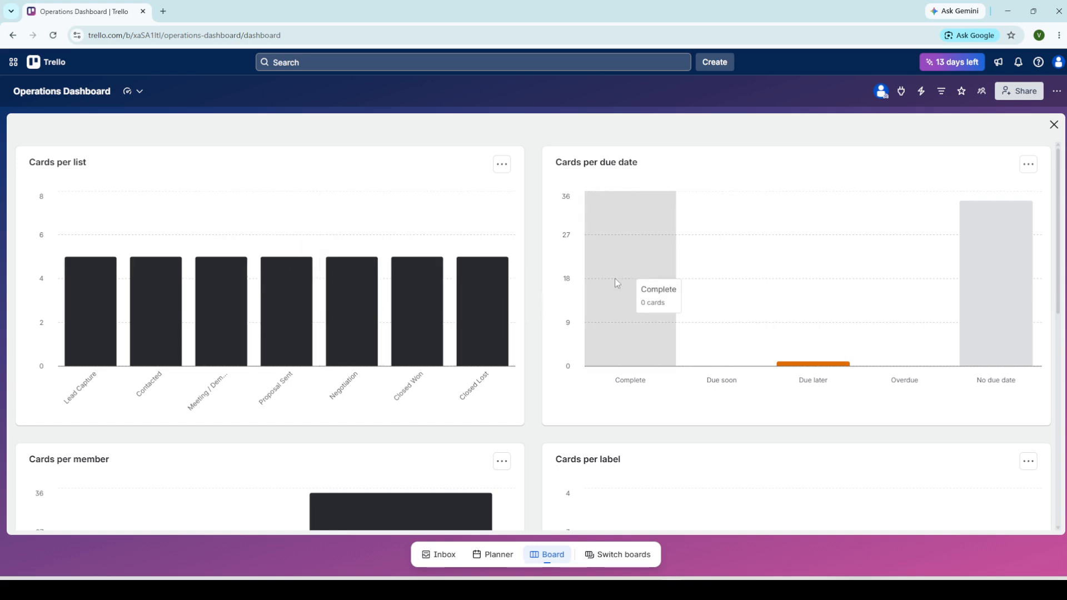
scroll(234, 285, down, 4)
mouse_move(660, 320)
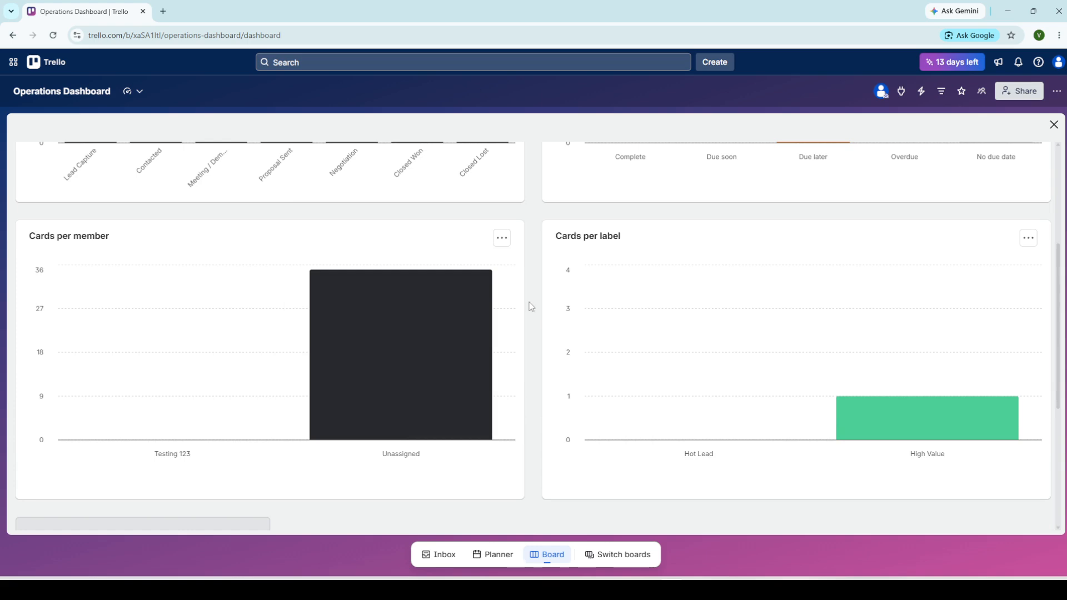
scroll(531, 307, up, 4)
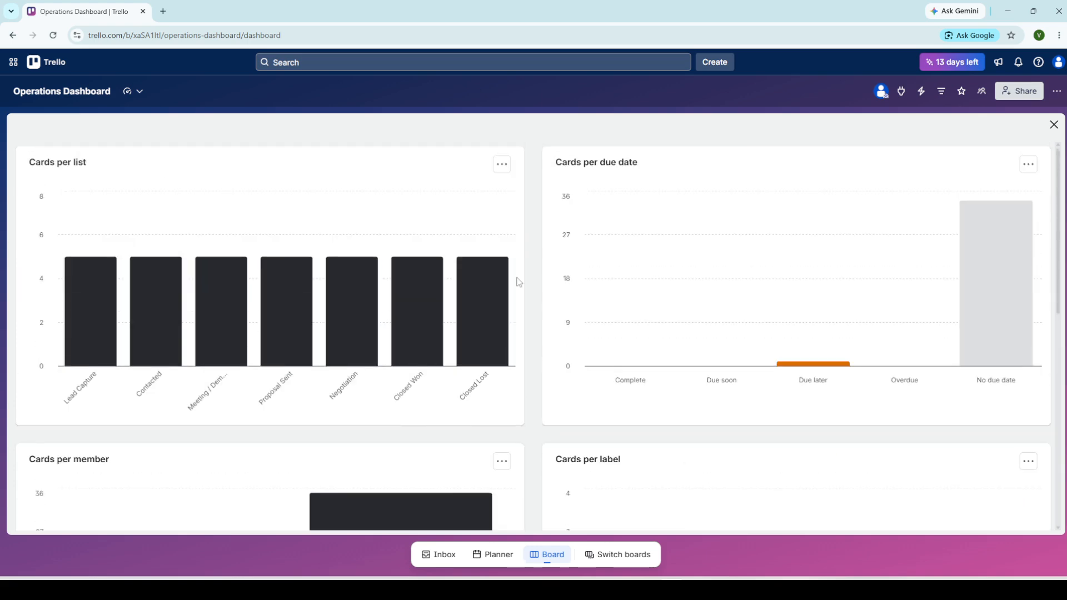
mouse_move(115, 270)
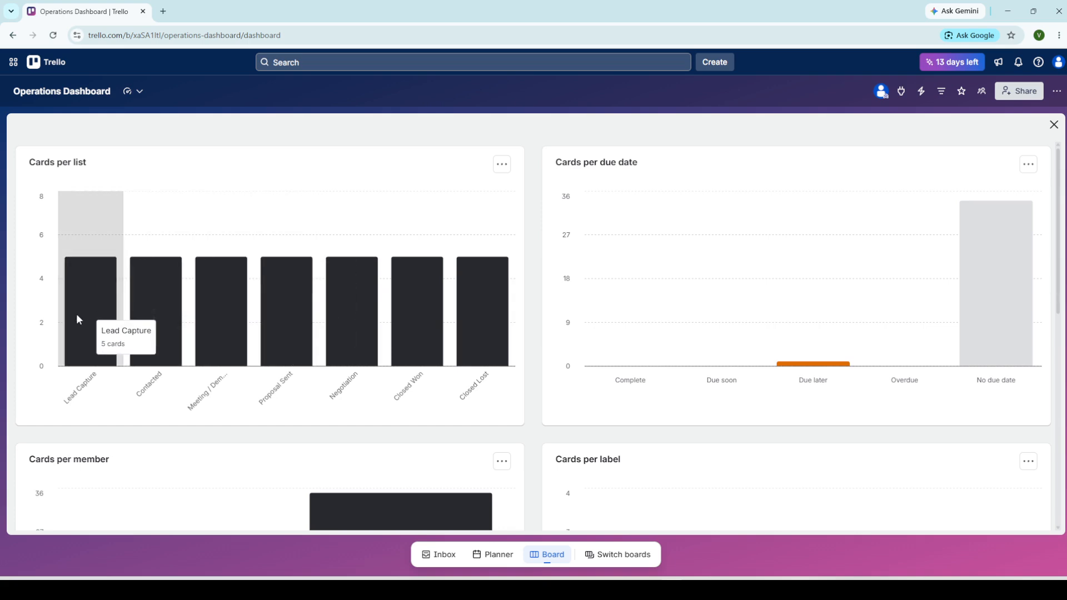
mouse_move(283, 329)
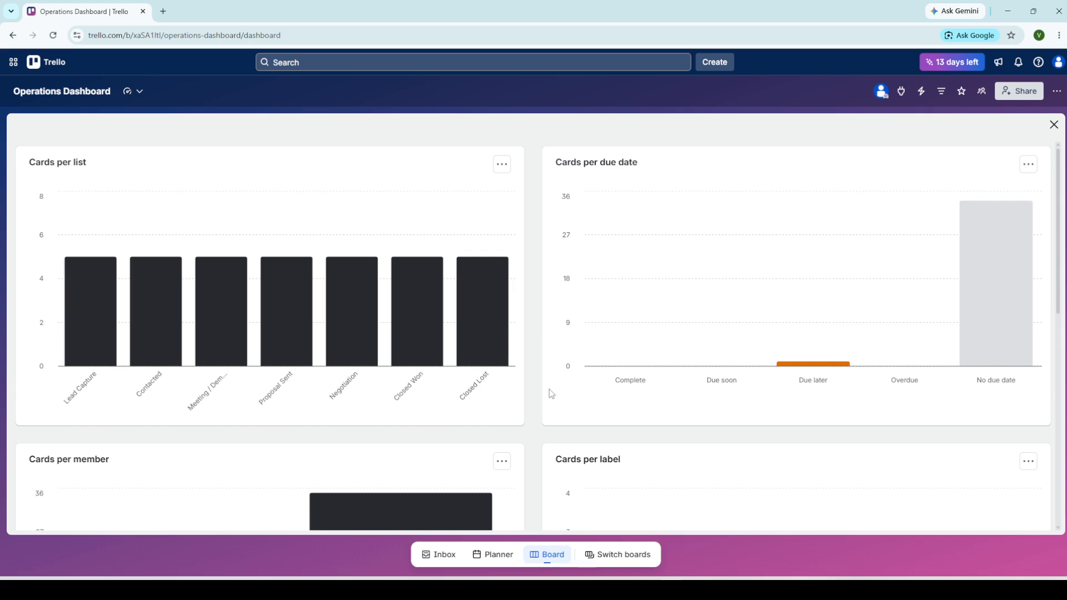
scroll(549, 389, down, 2)
scroll(549, 389, up, 2)
click(502, 166)
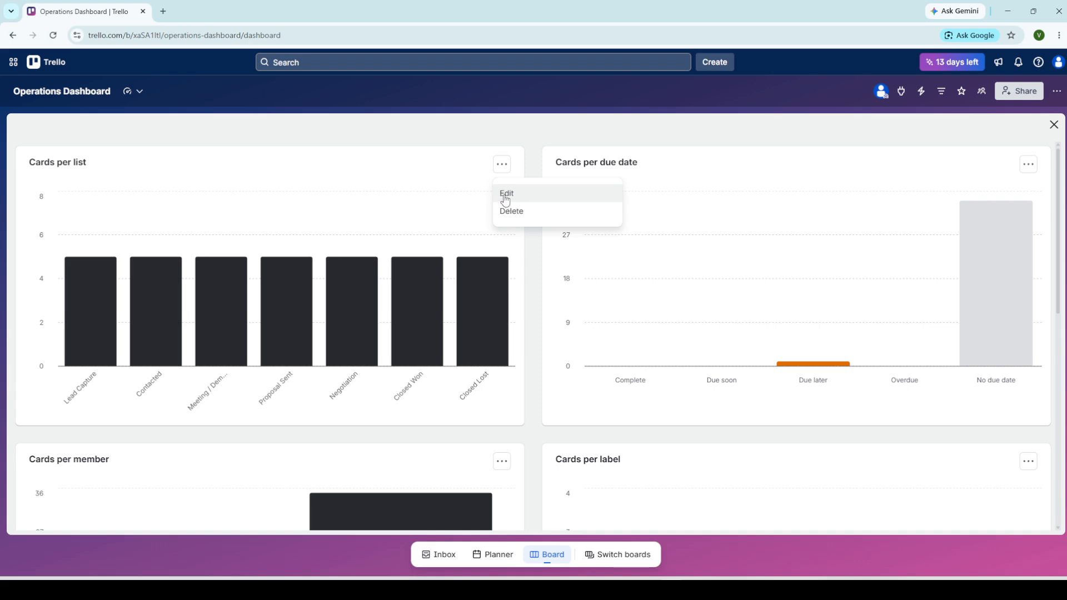
scroll(583, 347, down, 2)
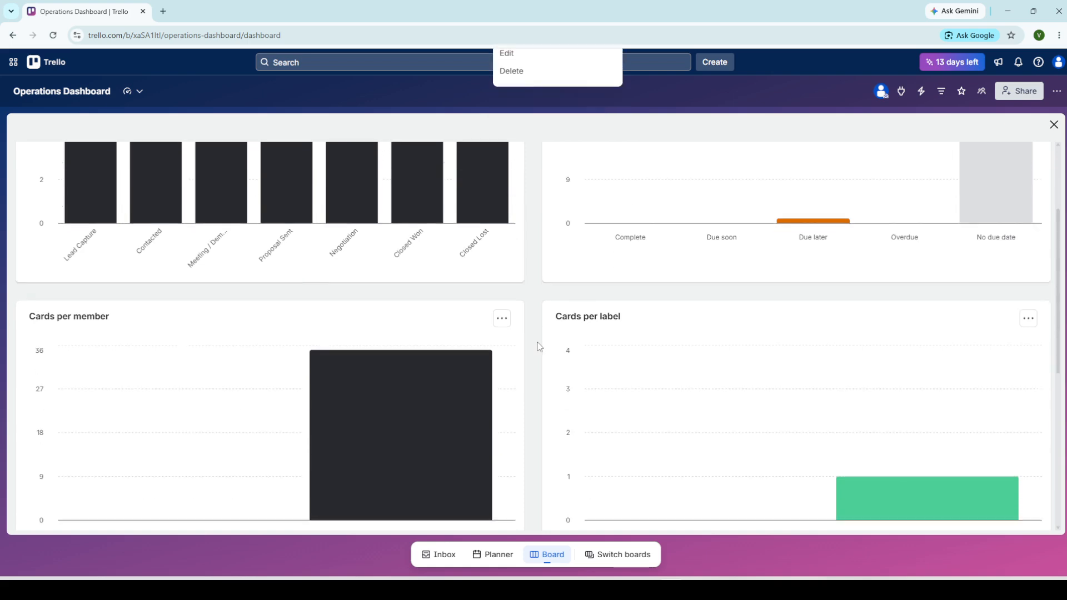
scroll(536, 347, up, 3)
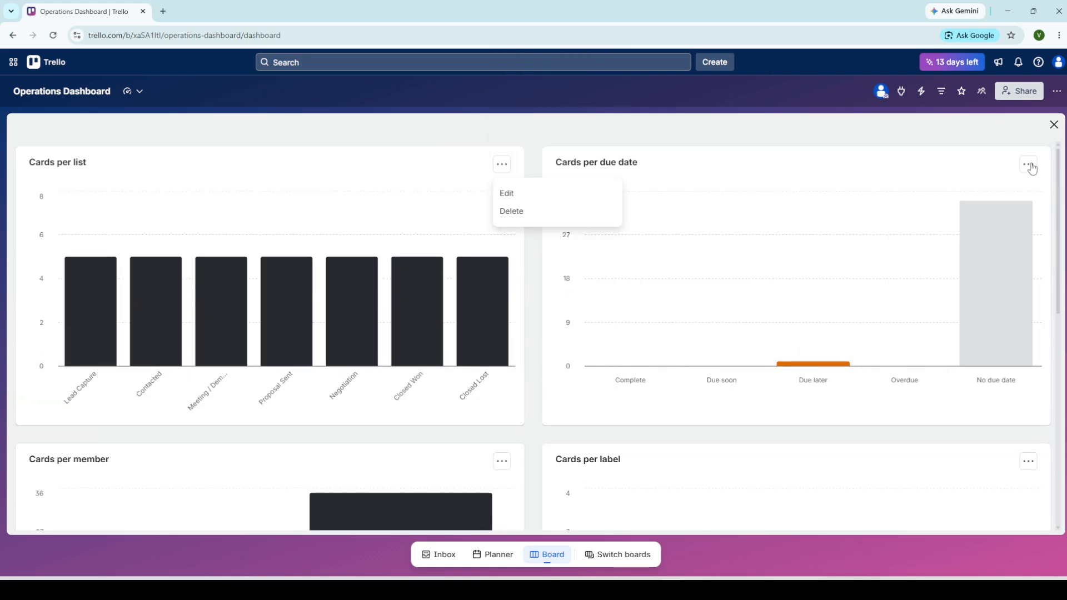
click(1030, 170)
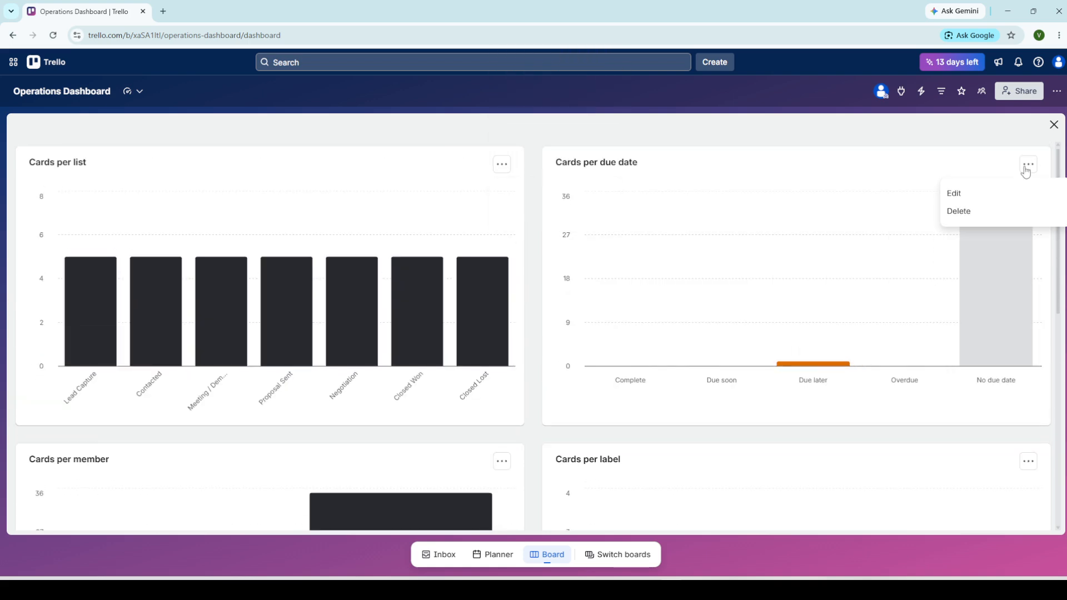
click(970, 198)
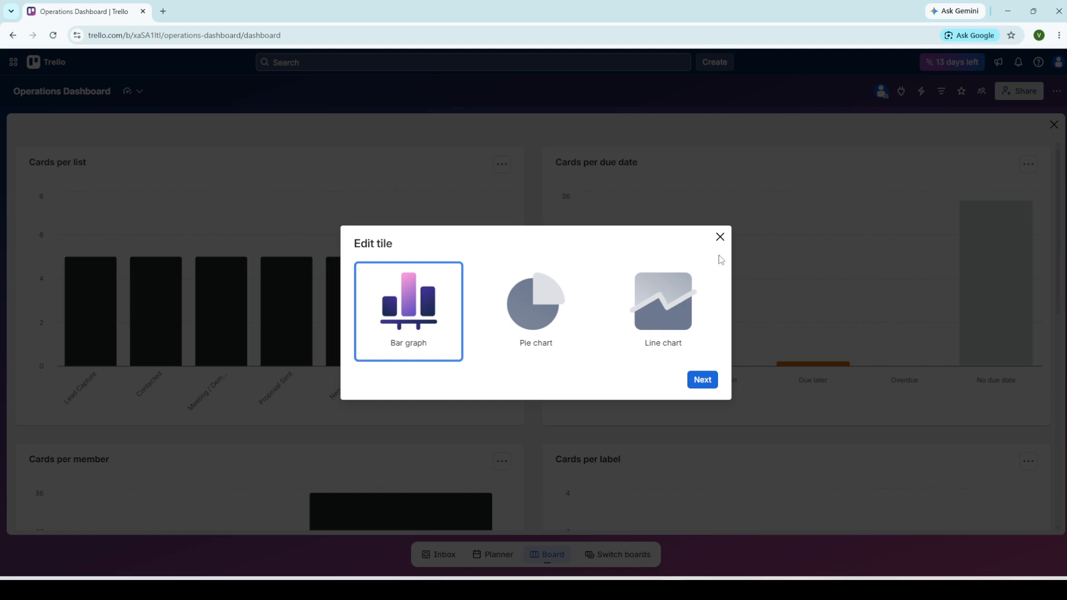
click(719, 237)
- Change the Cards per list tile from a bar graph to a pie chart, keeping Cards per list as its type
scroll(533, 238, down, 4)
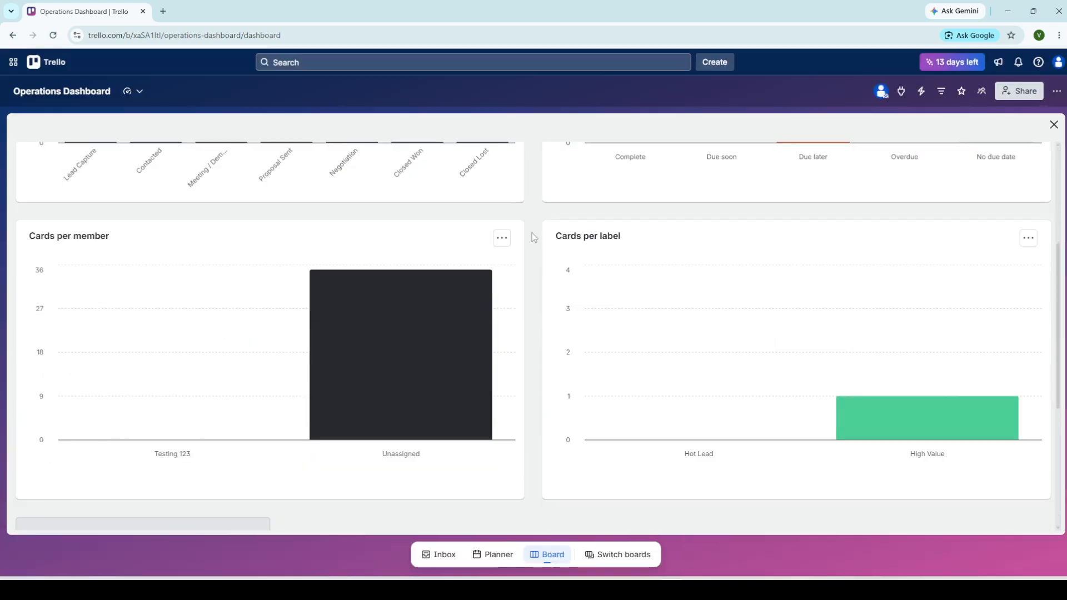
scroll(536, 289, up, 2)
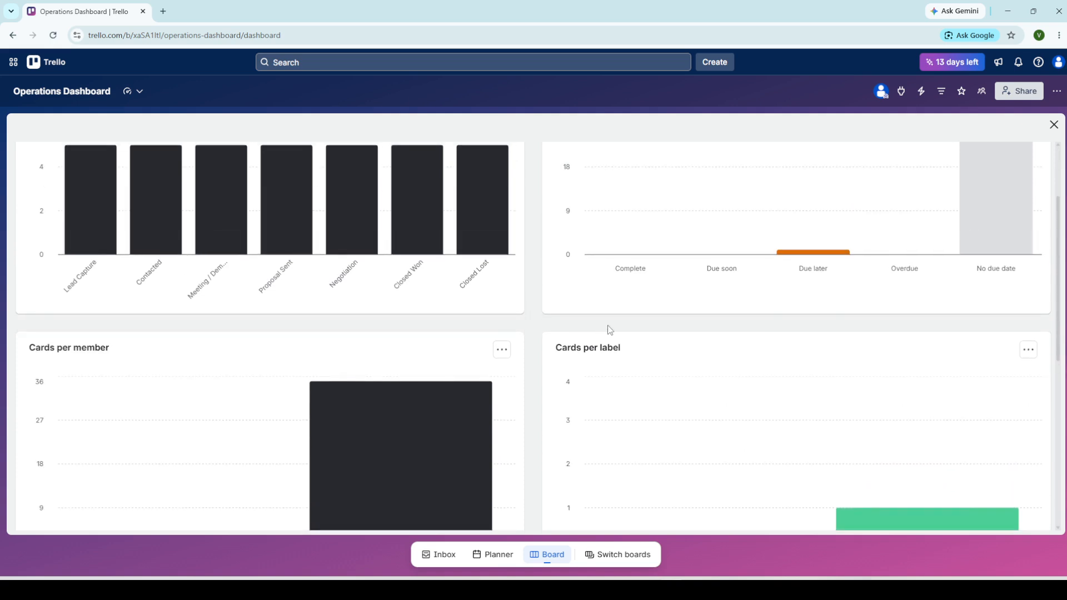
scroll(596, 325, down, 2)
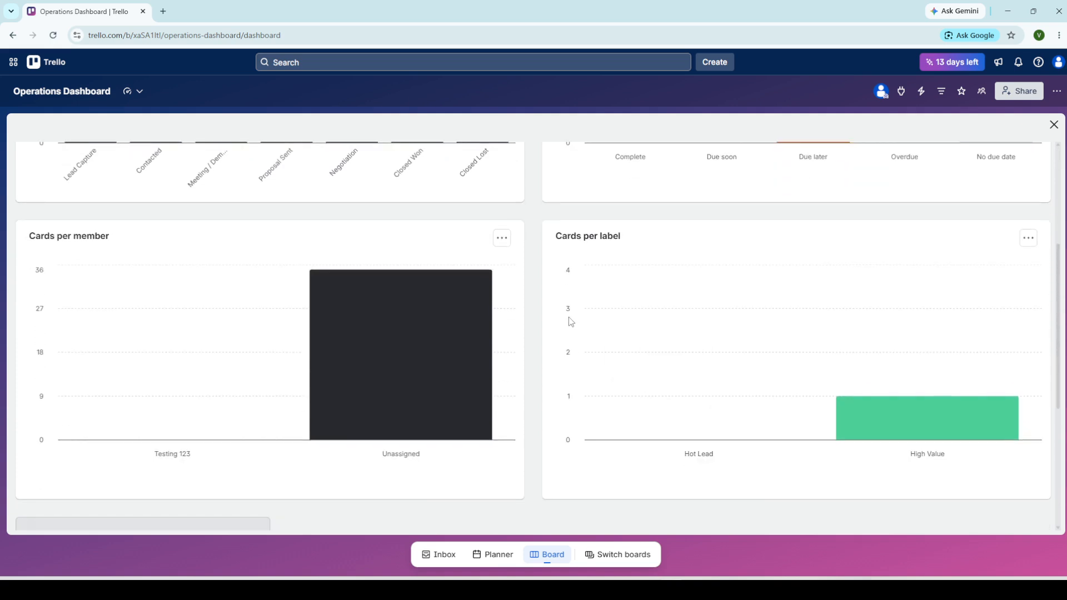
scroll(558, 303, up, 4)
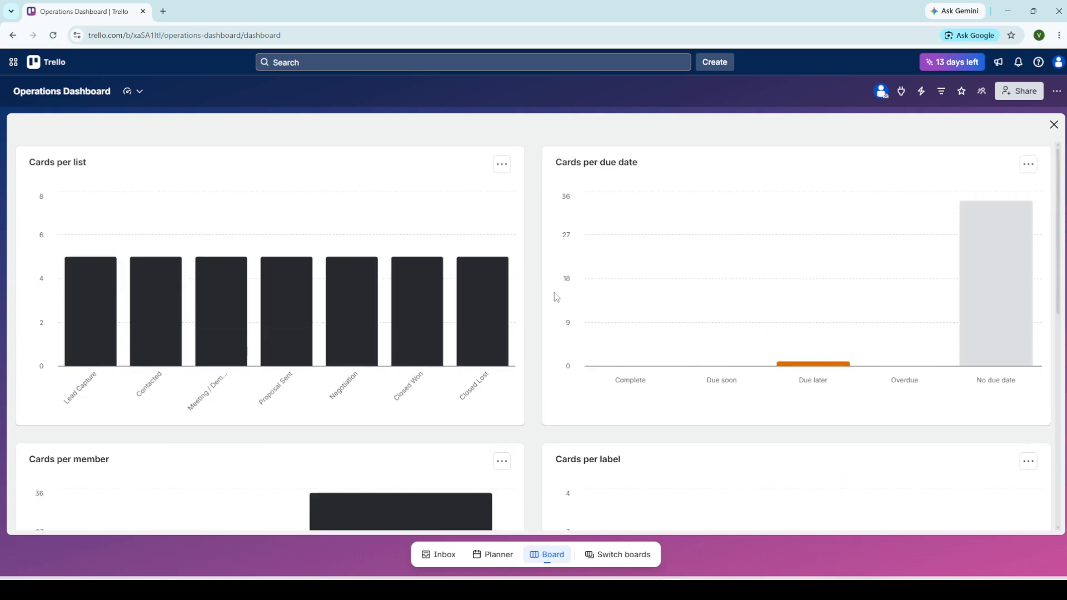
click(502, 166)
click(506, 196)
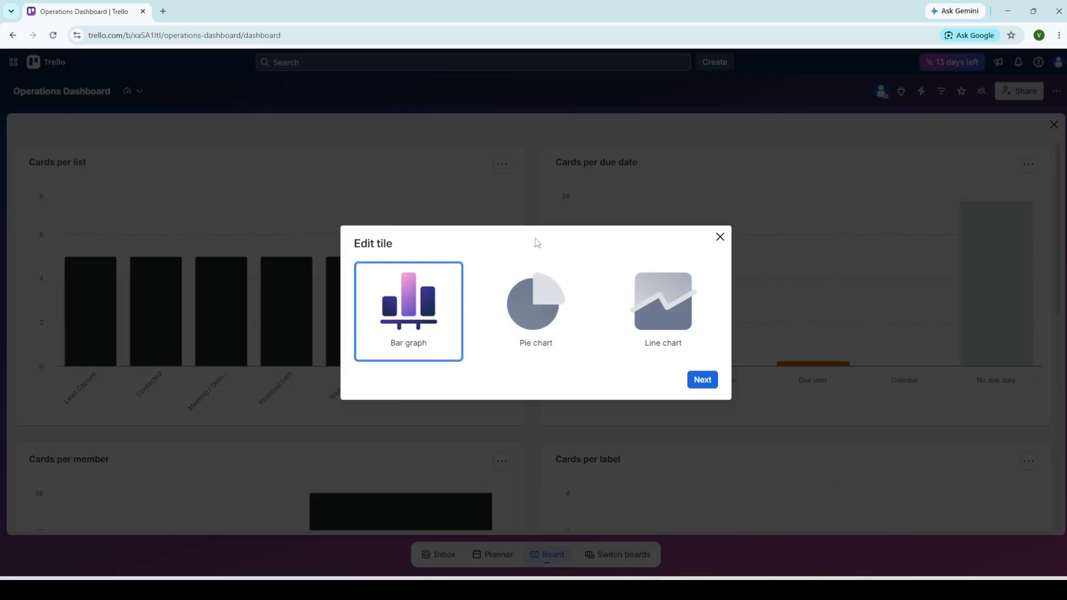
click(544, 293)
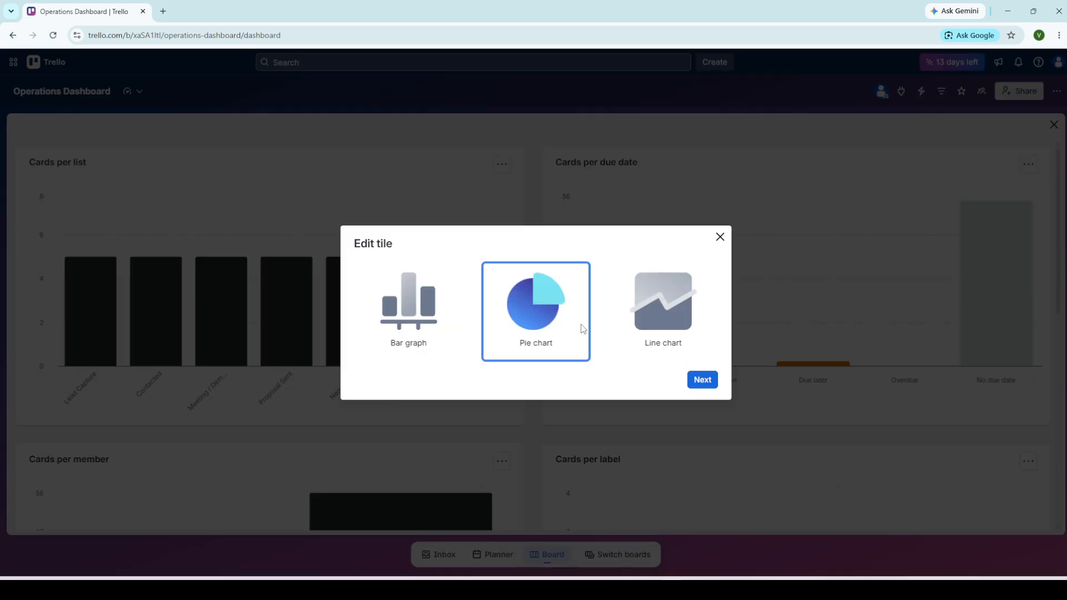
click(702, 379)
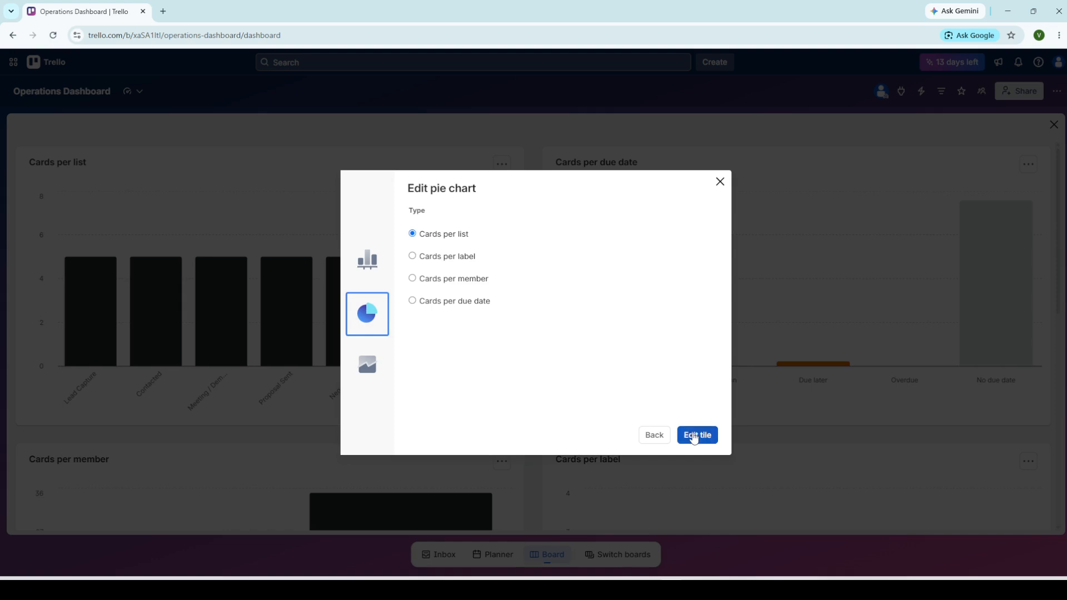
click(694, 436)
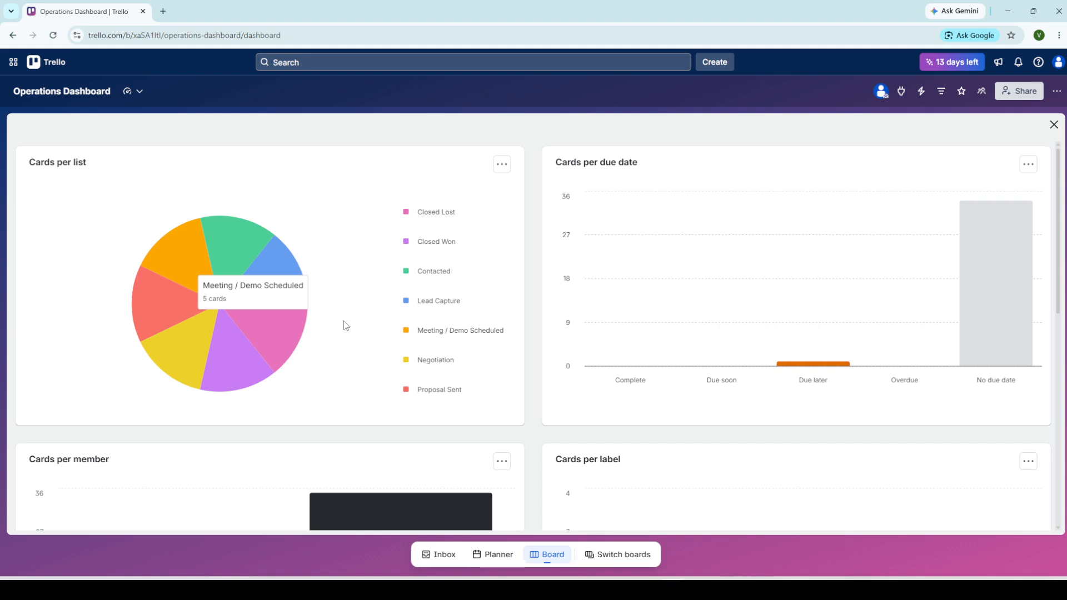
- Start adding a dashboard tile and review the type options for a bar graph and a pie chart
scroll(345, 326, down, 8)
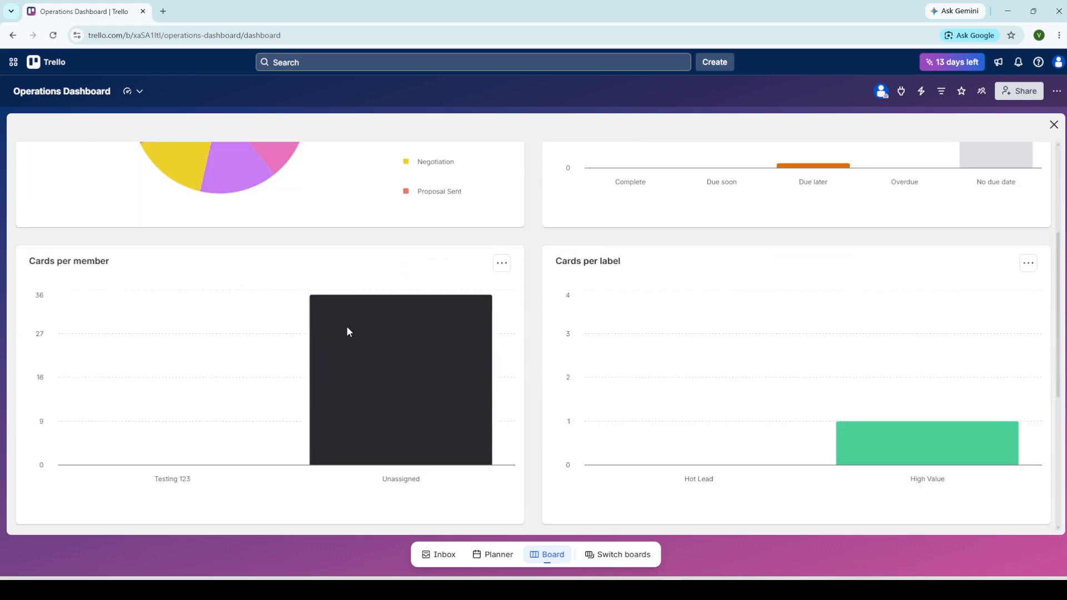
click(152, 374)
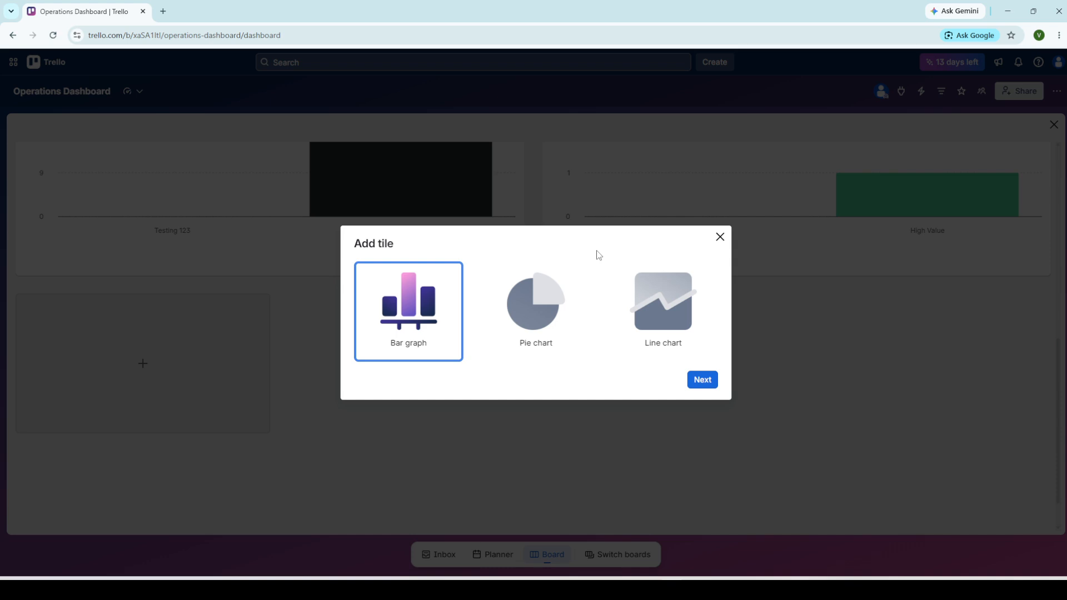
click(521, 286)
click(416, 306)
click(697, 380)
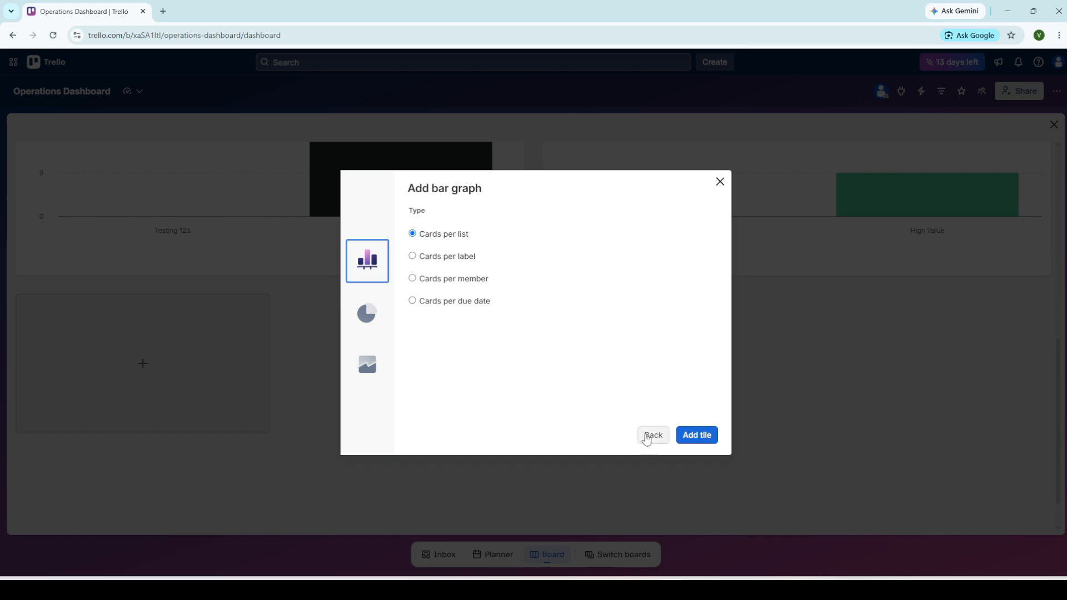
click(650, 436)
click(511, 332)
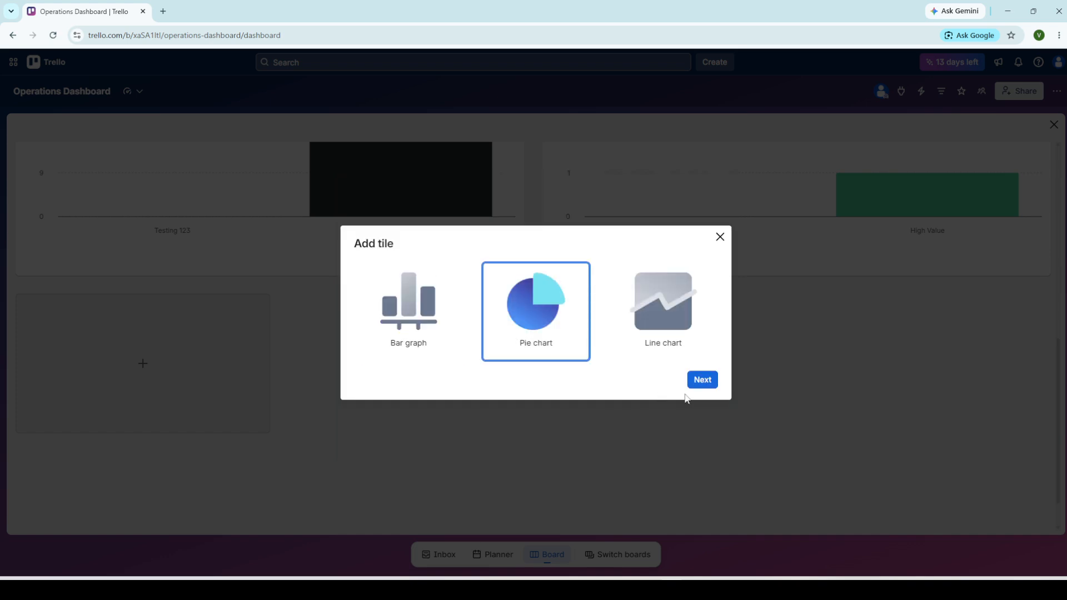
click(700, 382)
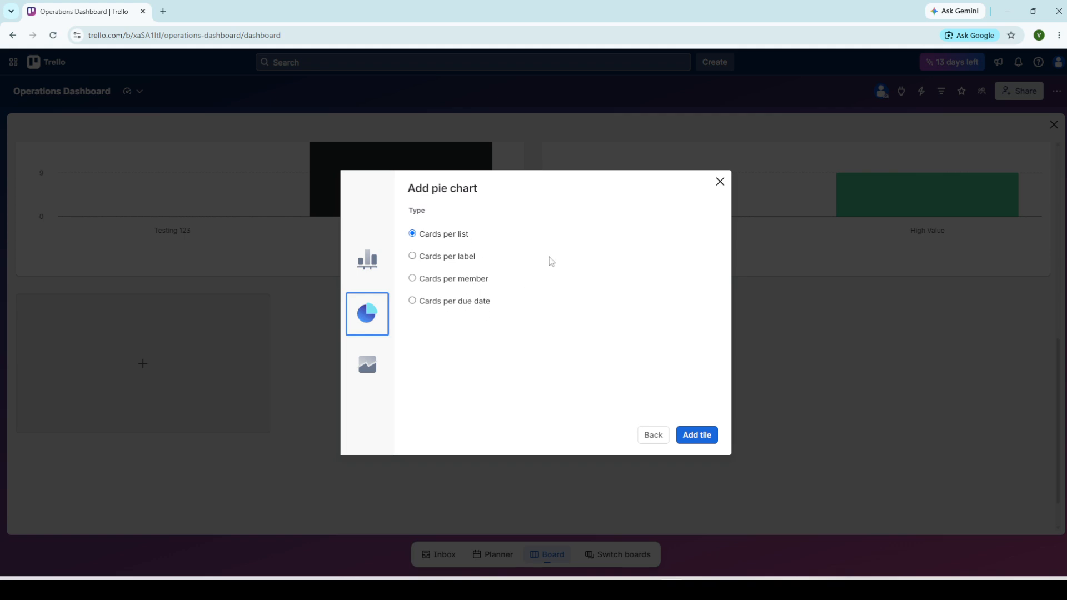
- Compare the line chart's timeframe and type options with those of the pie chart and bar graph, then cancel adding the tile
click(368, 375)
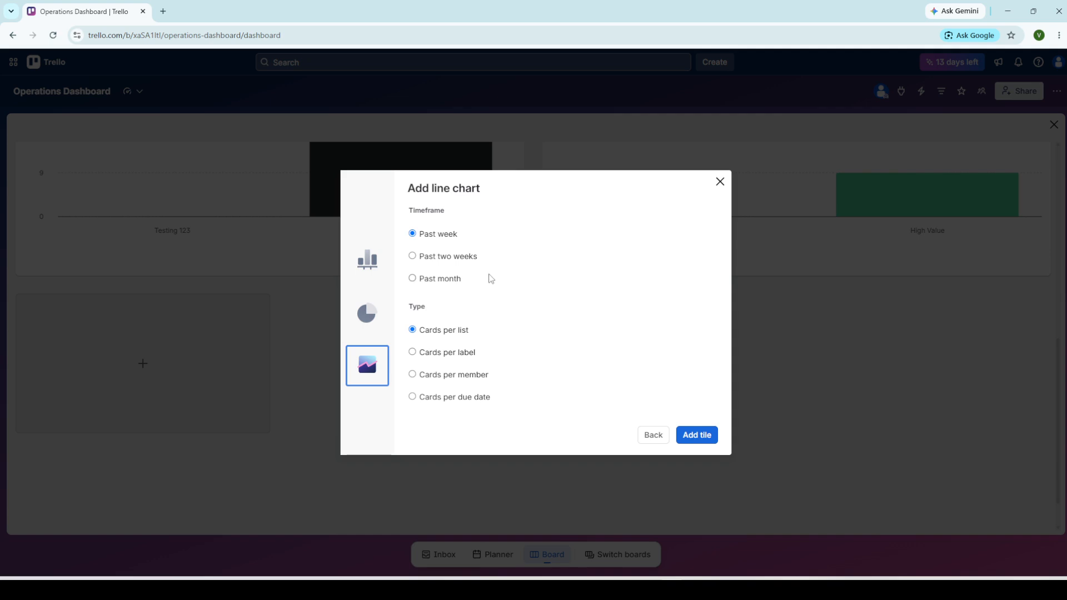
click(365, 314)
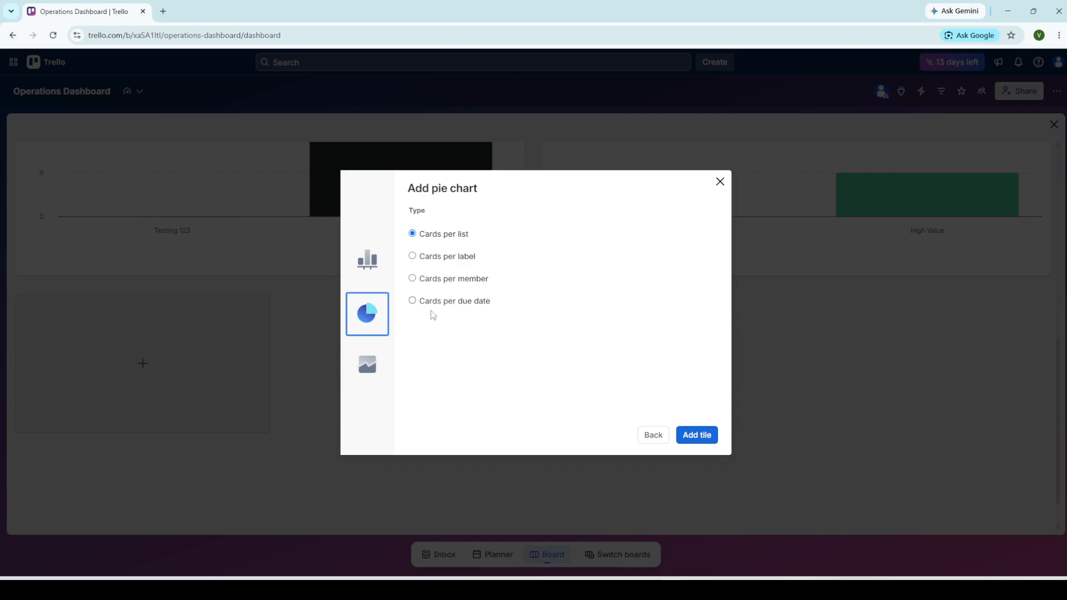
click(367, 364)
click(370, 261)
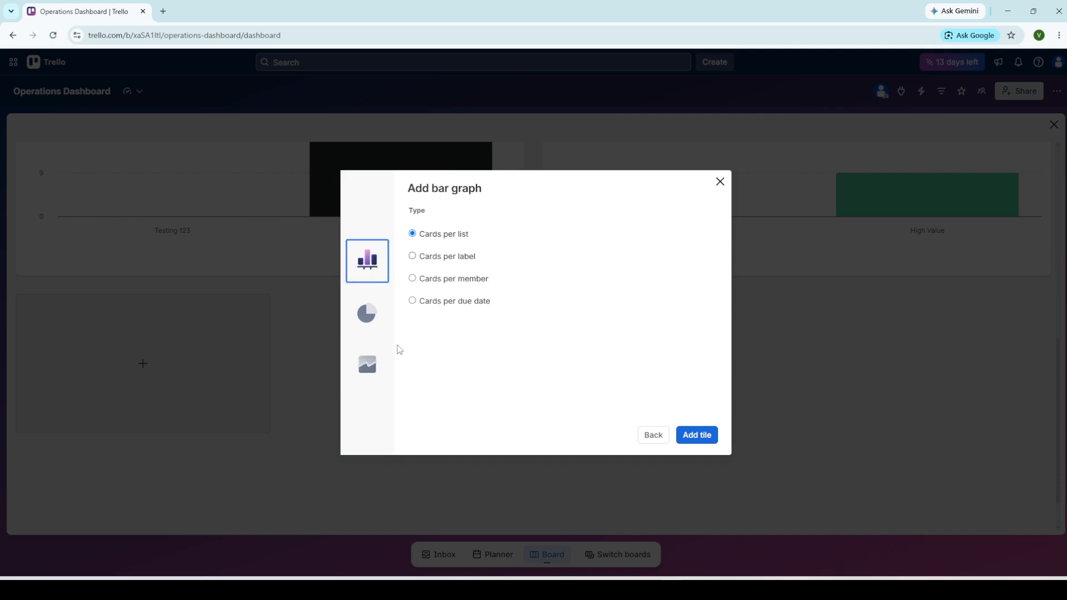
click(365, 322)
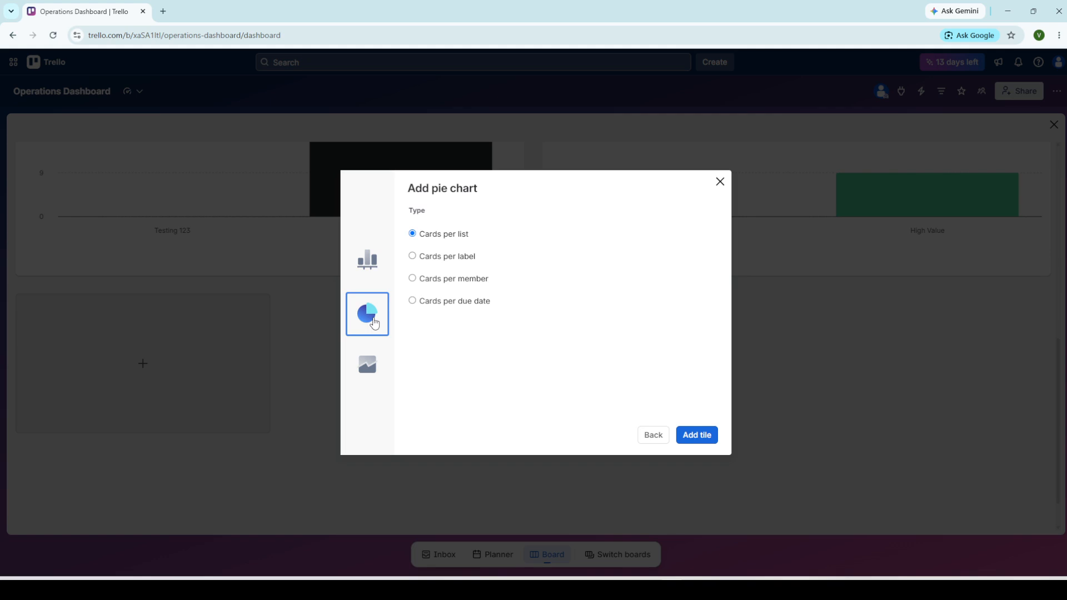
click(378, 266)
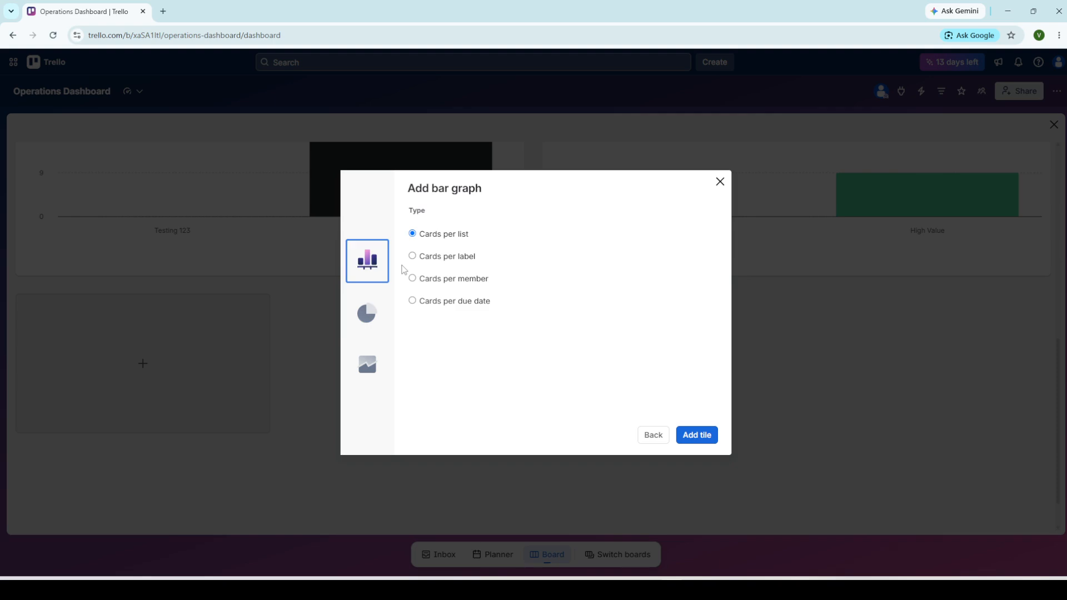
click(365, 326)
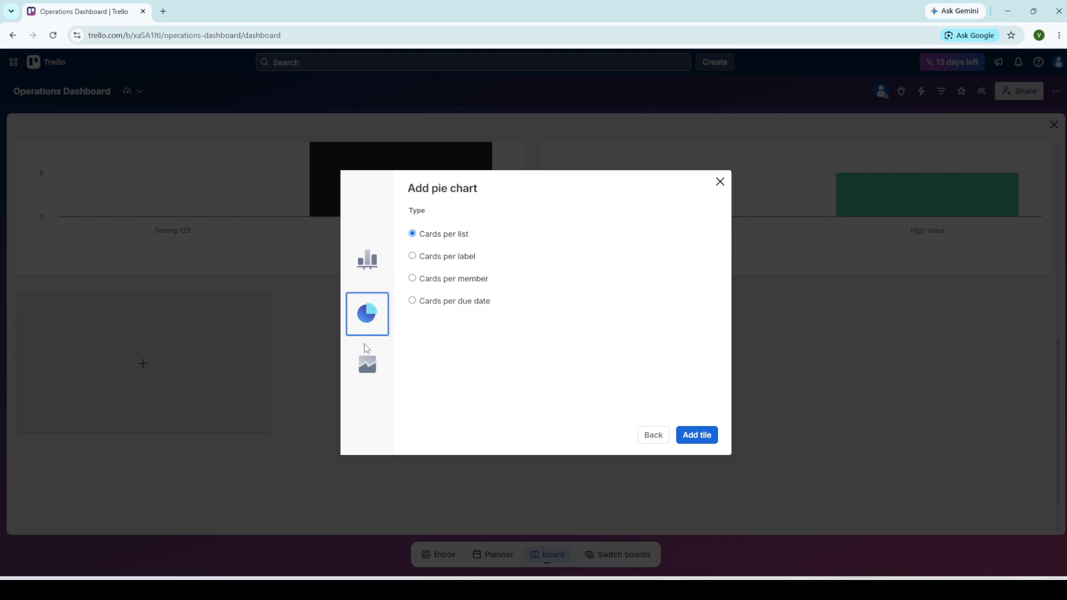
click(369, 368)
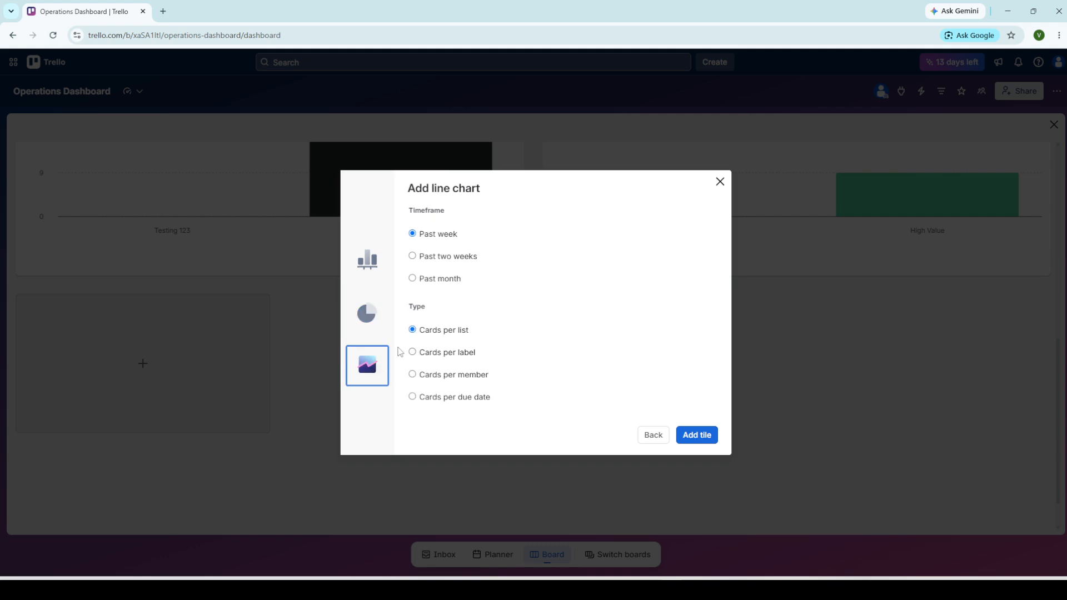
click(719, 181)
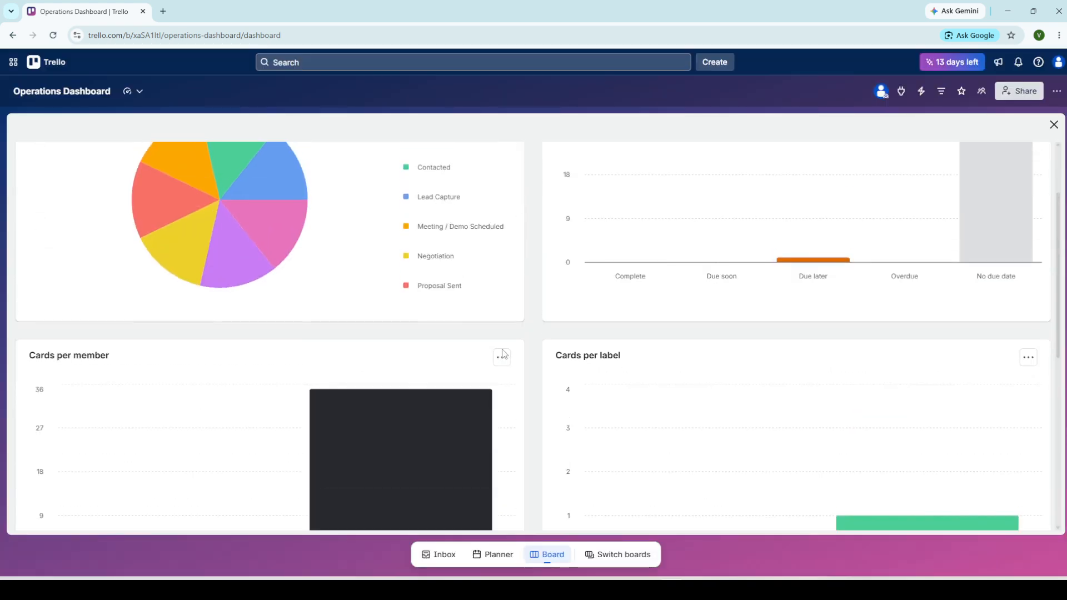
- Review the bar graph, pie chart and line chart choices for the Cards per list tile and close its editor without saving
scroll(503, 354, up, 2)
click(502, 165)
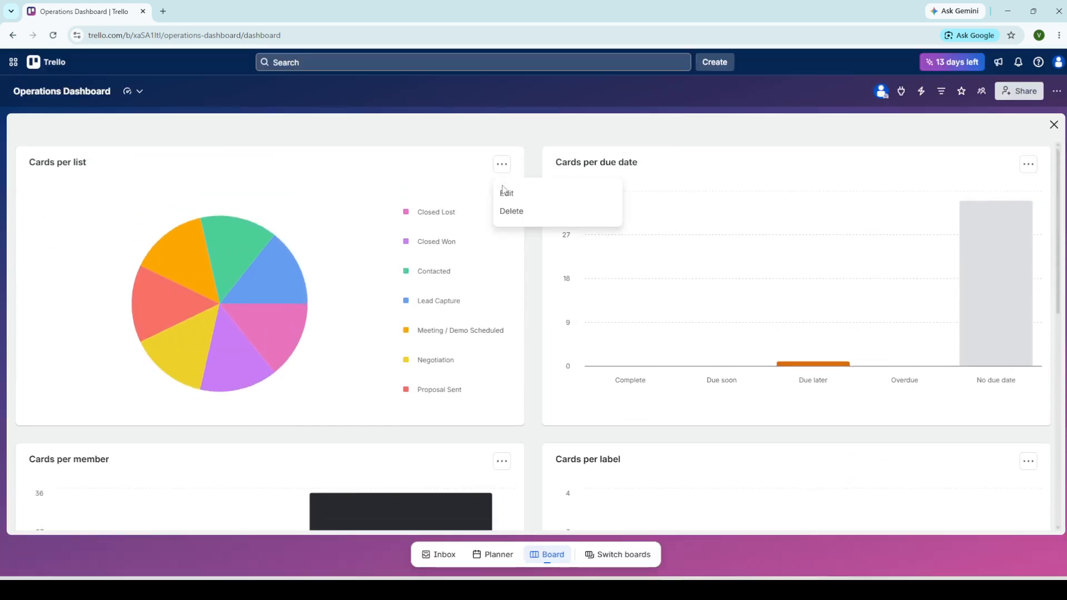
click(505, 193)
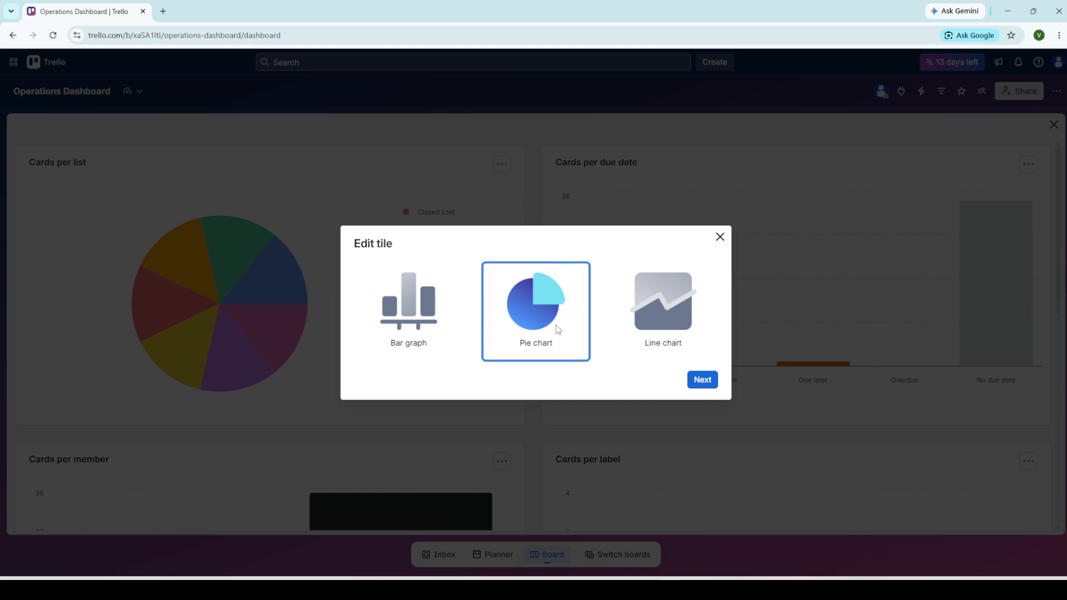
click(662, 309)
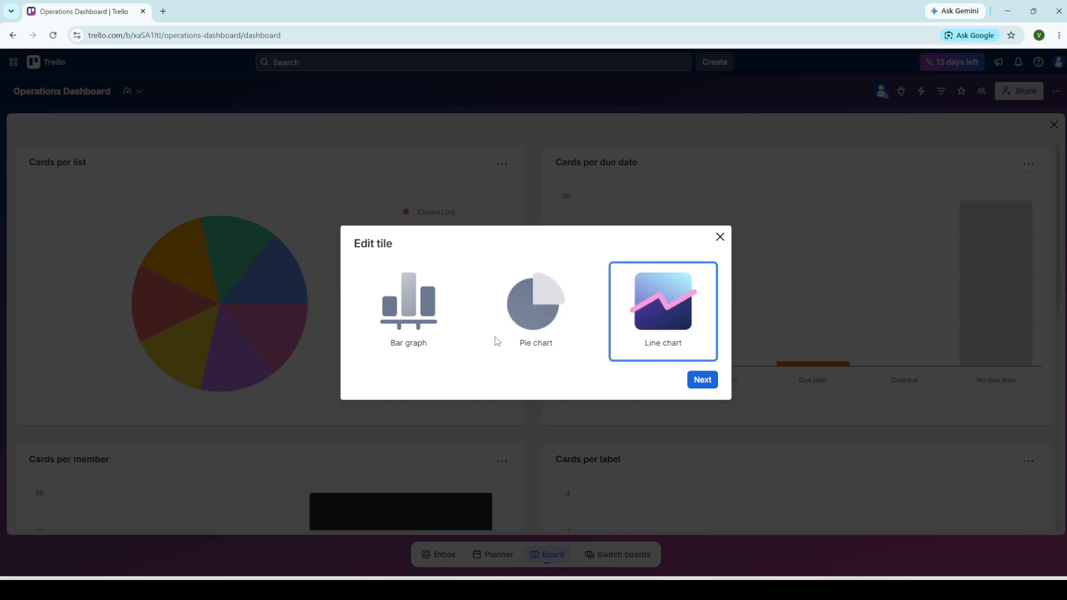
click(458, 316)
click(577, 316)
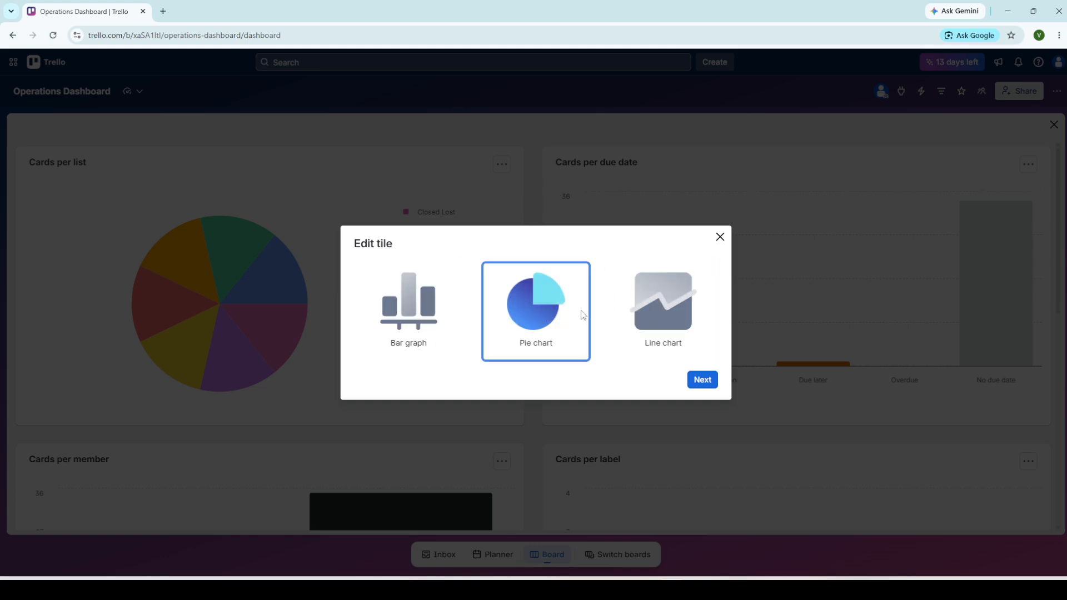
click(719, 237)
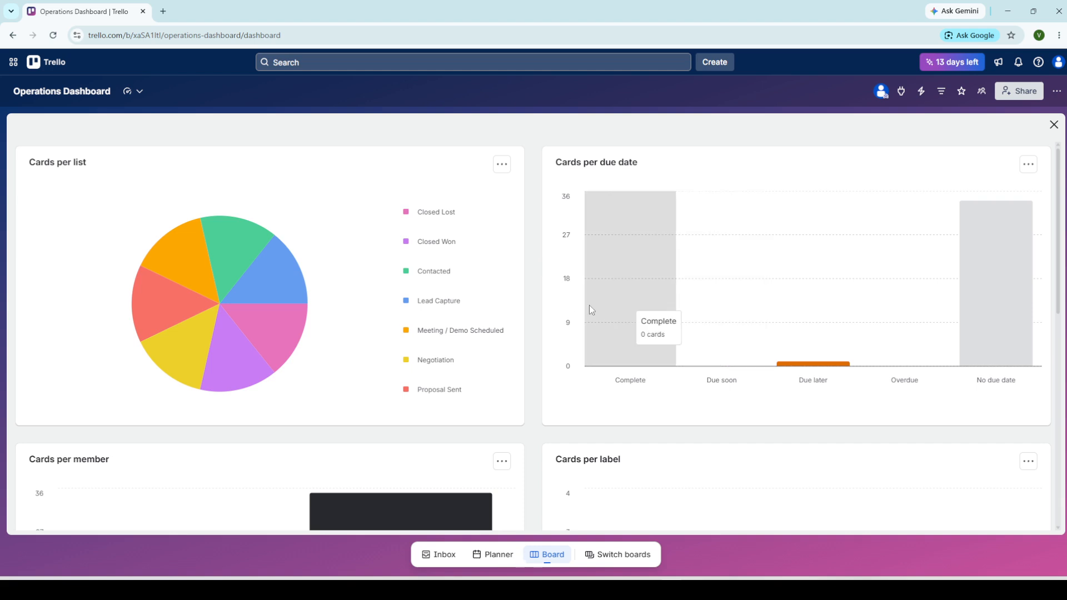
scroll(589, 305, down, 5)
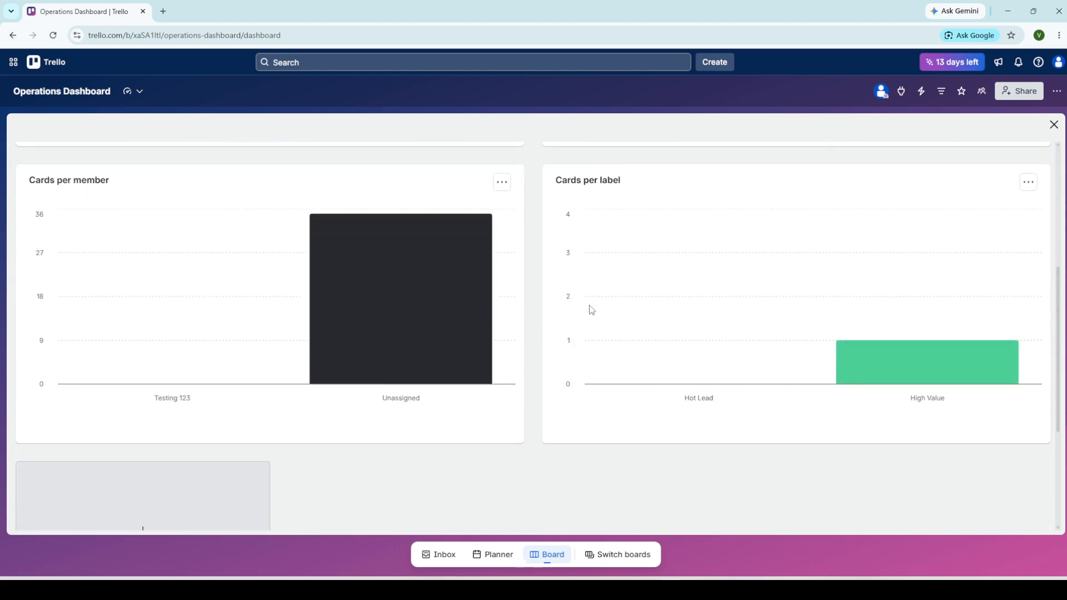
scroll(590, 309, up, 5)
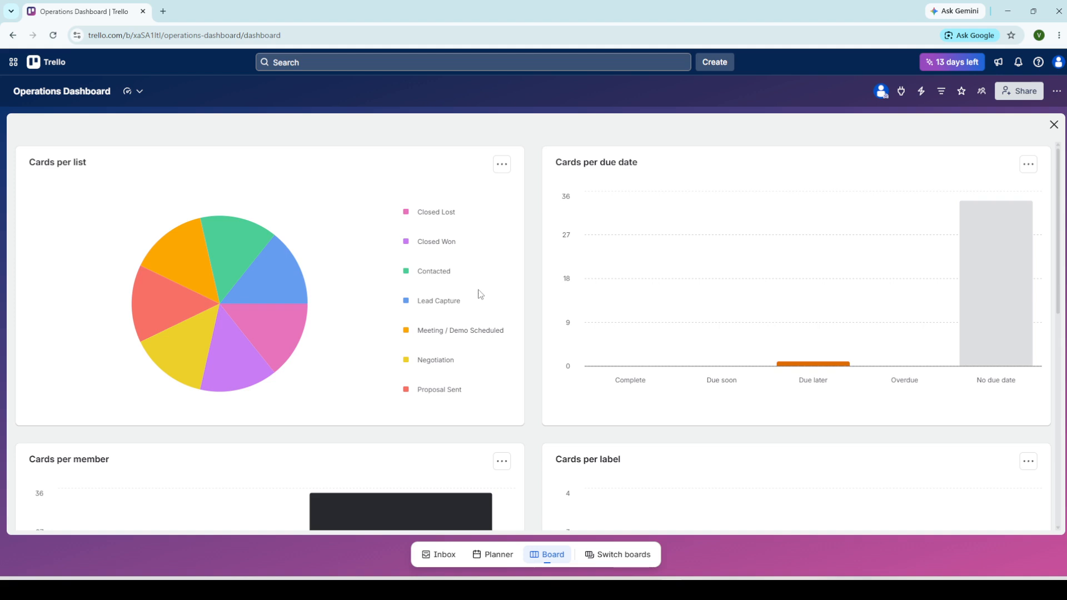
scroll(479, 289, down, 5)
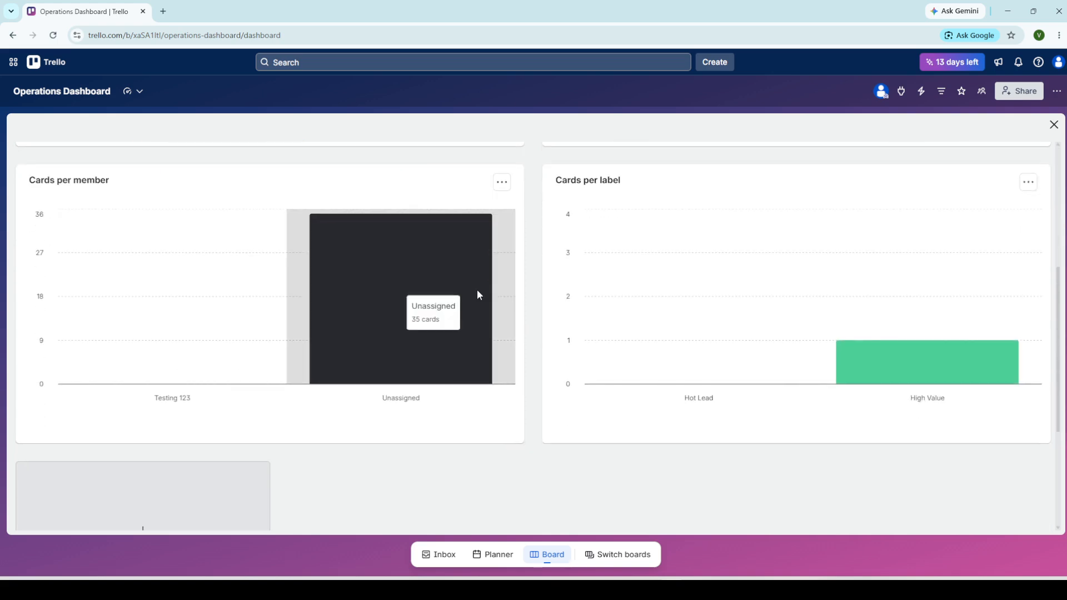
scroll(477, 291, up, 3)
scroll(502, 317, up, 1)
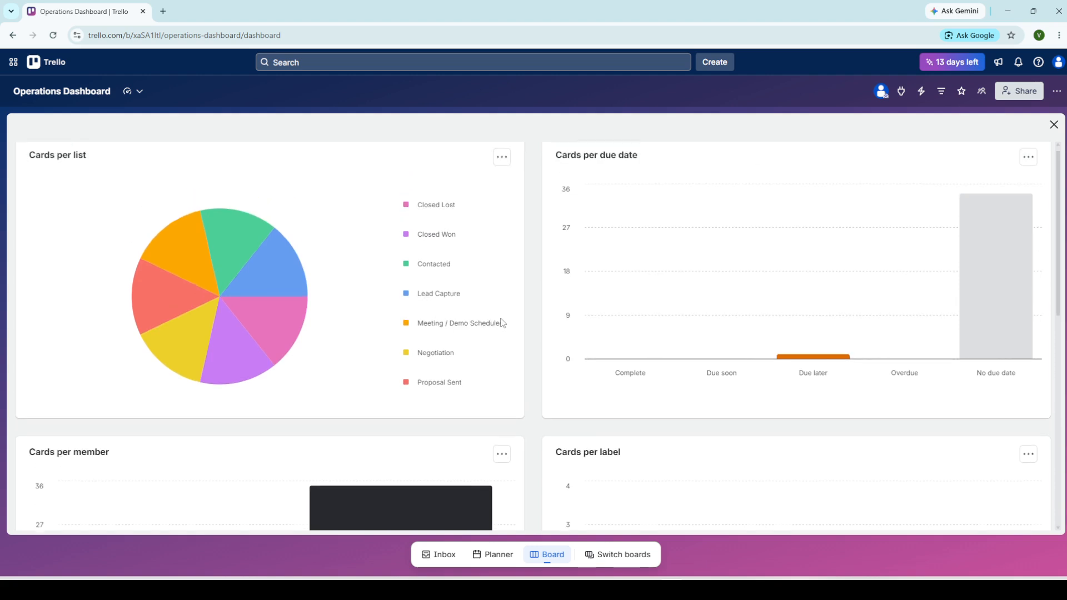